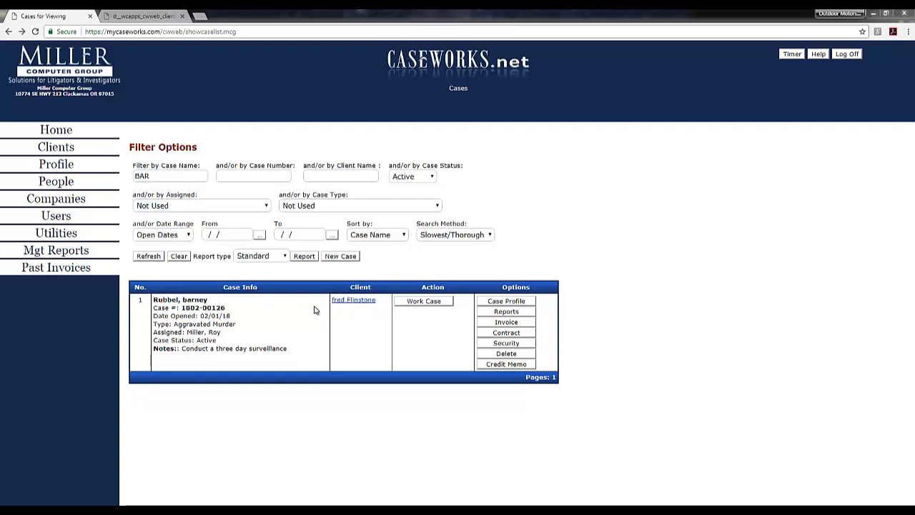
- Open the listed case's work records and start a time slip with the activity type Research Activities
{"action": "left_click", "coordinate": [448, 301]}
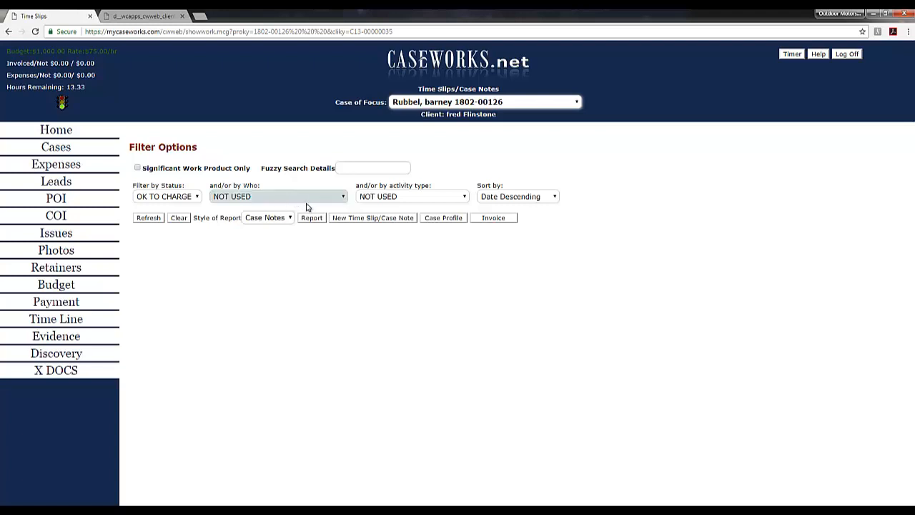
{"action": "left_click", "coordinate": [351, 218]}
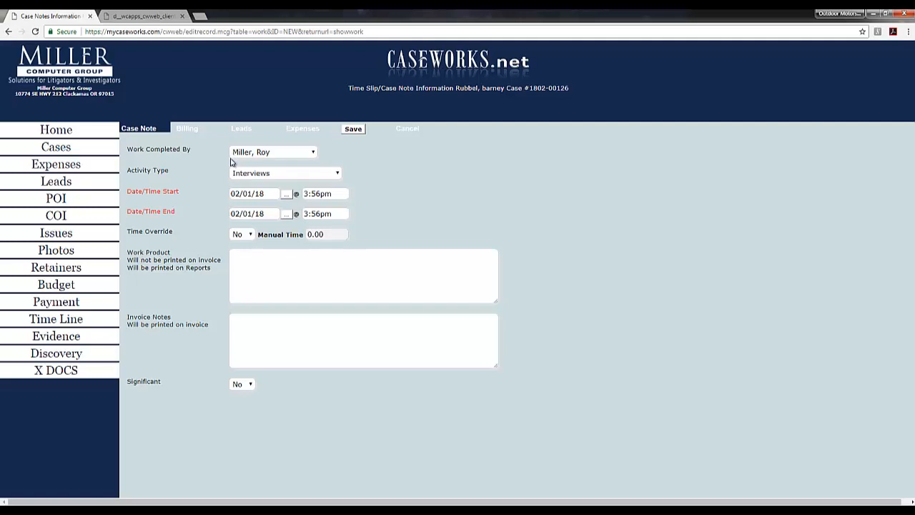
{"action": "left_click", "coordinate": [332, 174]}
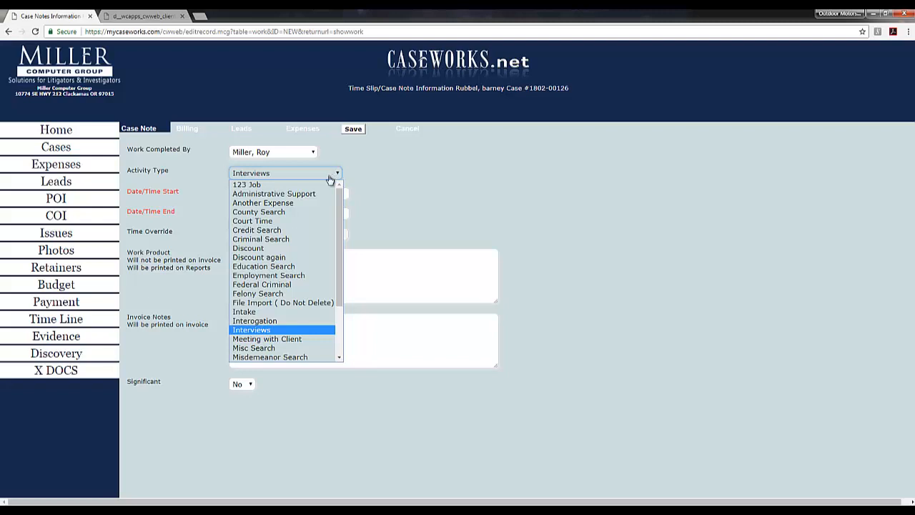
{"action": "scroll", "coordinate": [266, 296], "scroll_direction": "down", "scroll_amount": 1}
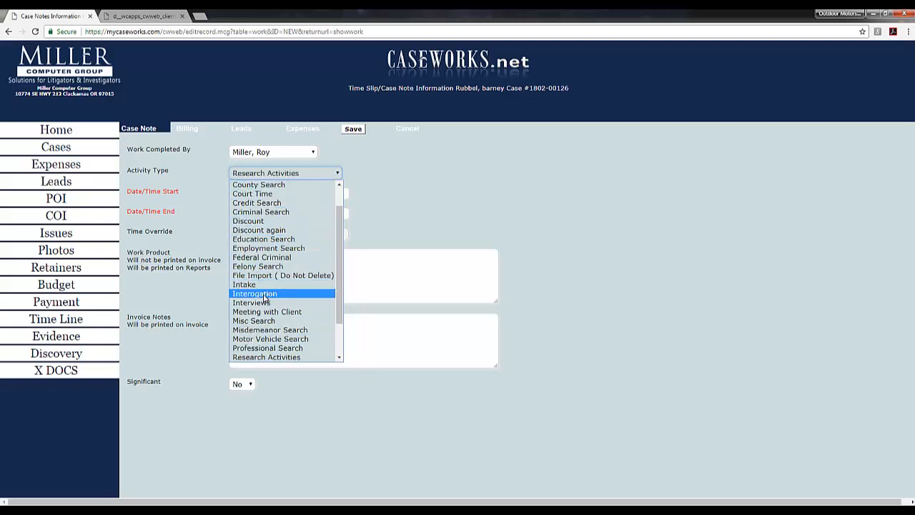
{"action": "left_click", "coordinate": [270, 358]}
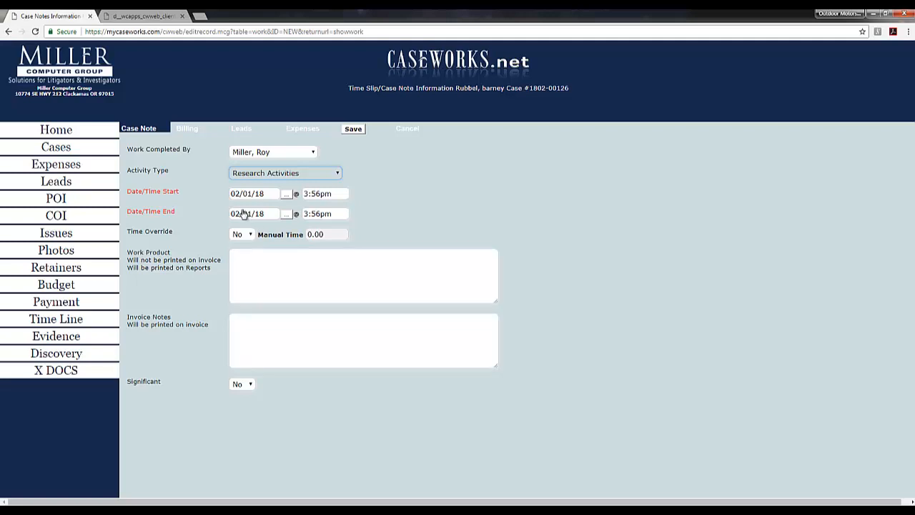
- Set the time slip's end time to 7:30pm on the same date
{"action": "left_click", "coordinate": [335, 219]}
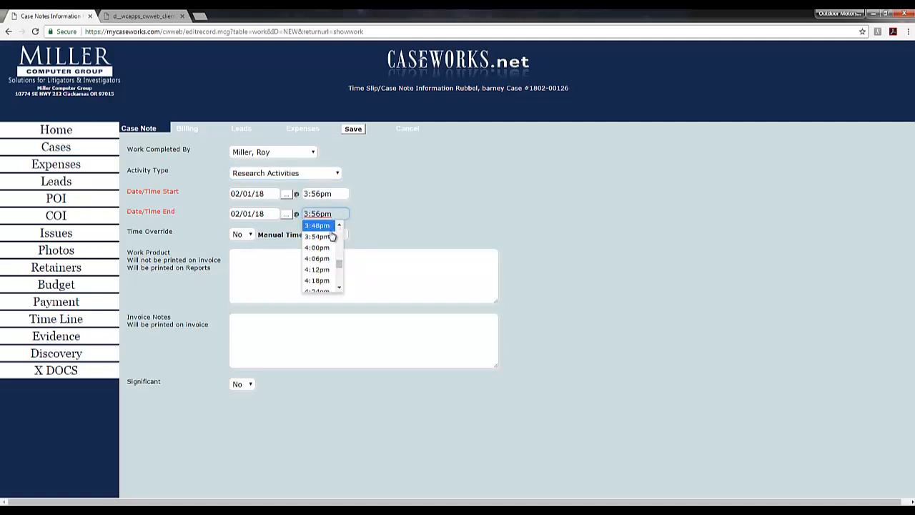
{"action": "scroll", "coordinate": [319, 261], "scroll_direction": "down", "scroll_amount": 6}
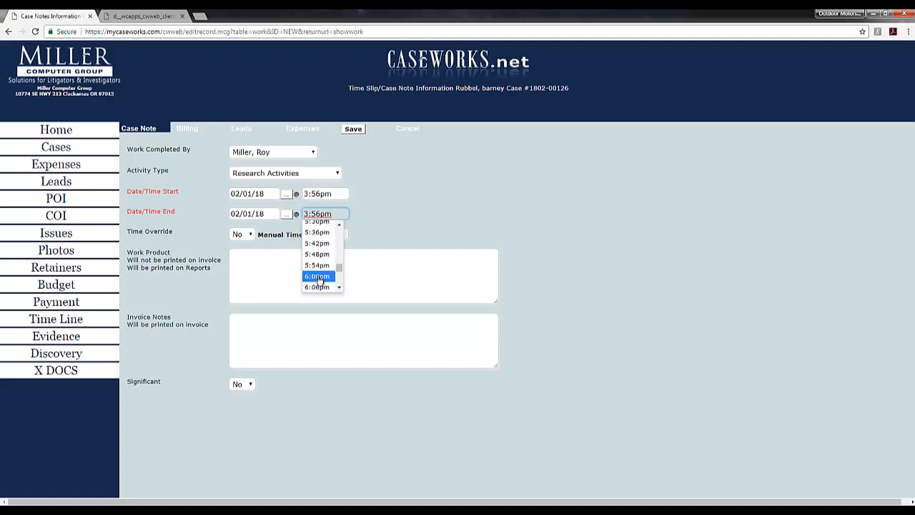
{"action": "scroll", "coordinate": [318, 279], "scroll_direction": "down", "scroll_amount": 3}
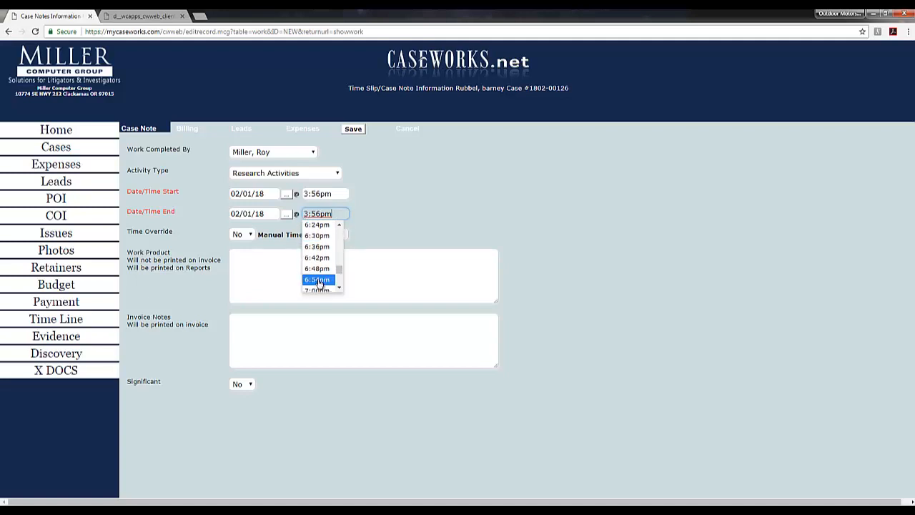
{"action": "scroll", "coordinate": [318, 279], "scroll_direction": "down", "scroll_amount": 3}
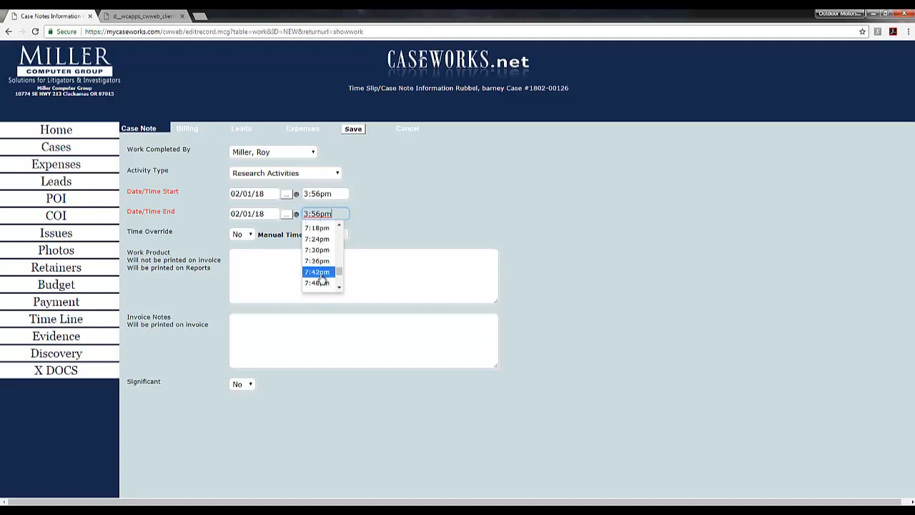
{"action": "left_click", "coordinate": [318, 250]}
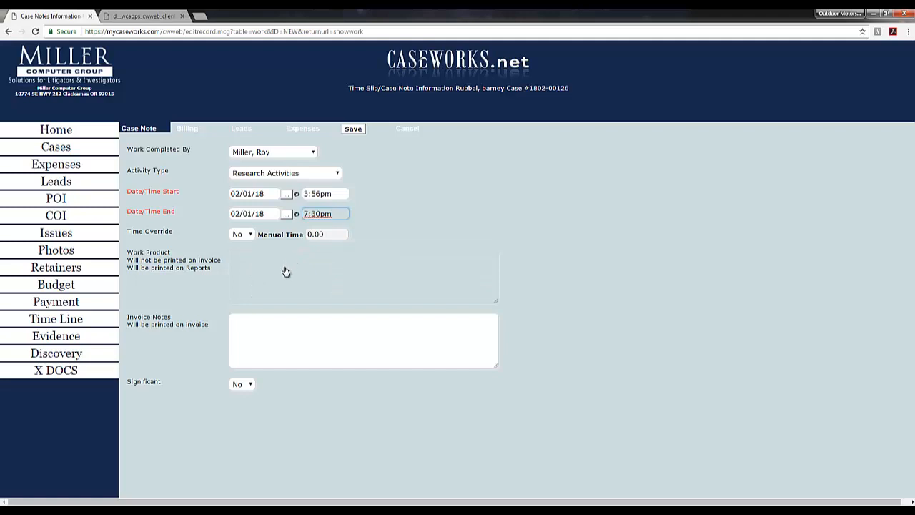
- Enter "Found the following stuff" as the time slip's work product
{"action": "left_click", "coordinate": [285, 272]}
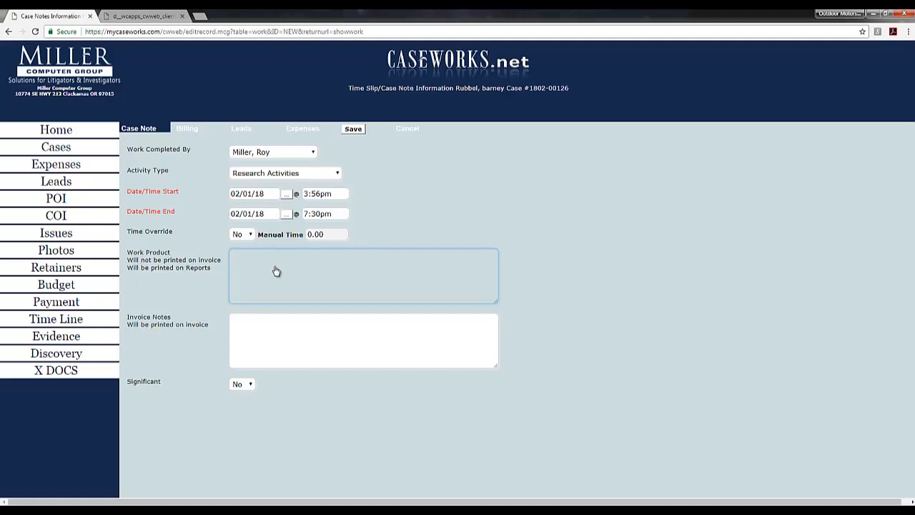
{"action": "type", "text": "Found the following stuff"}
- Enter "data search" as the time slip's invoice notes
{"action": "left_click", "coordinate": [292, 336]}
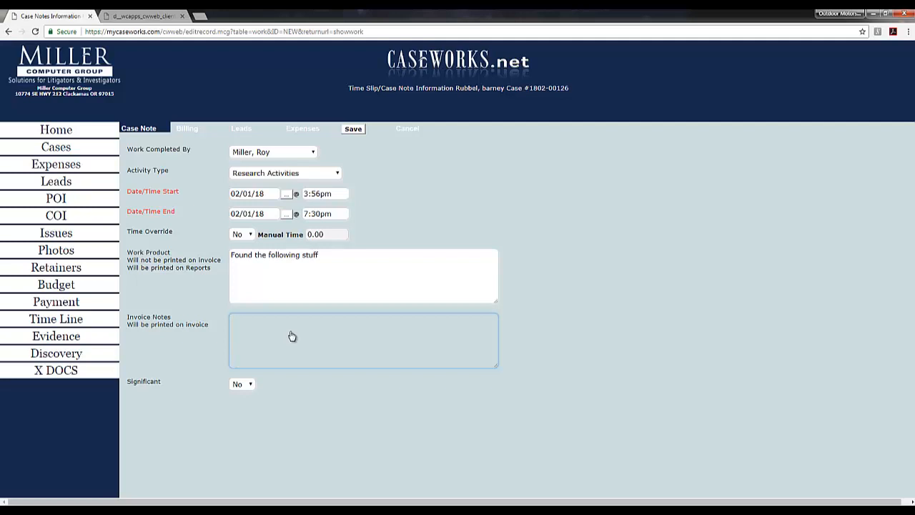
{"action": "type", "text": "date"}
{"action": "key", "text": "BackSpace"}
{"action": "type", "text": "a search"}
- Add a Data base Search expense in the first expense row and save the time slip
{"action": "left_click", "coordinate": [301, 130]}
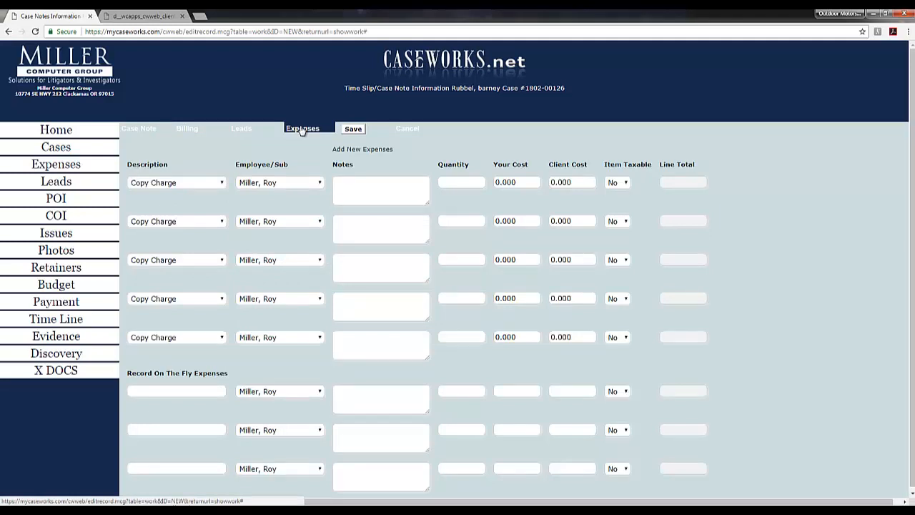
{"action": "left_click", "coordinate": [193, 184]}
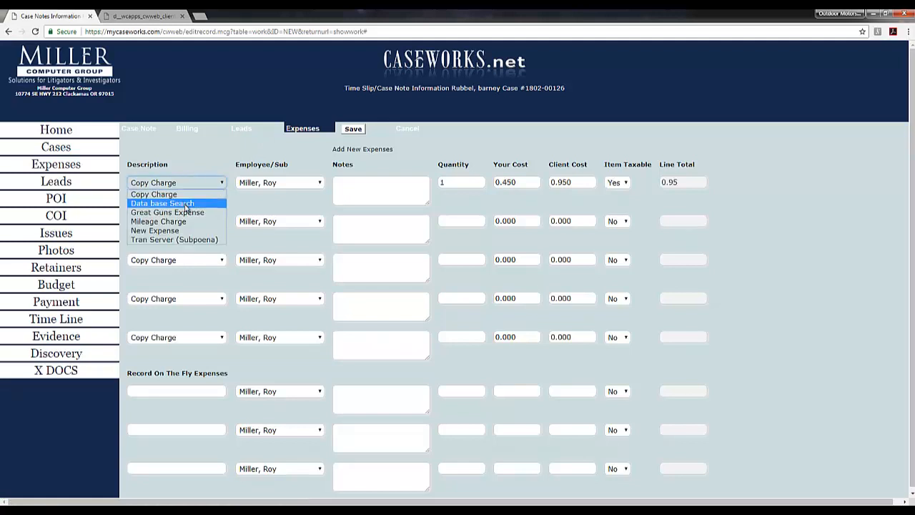
{"action": "left_click", "coordinate": [185, 201]}
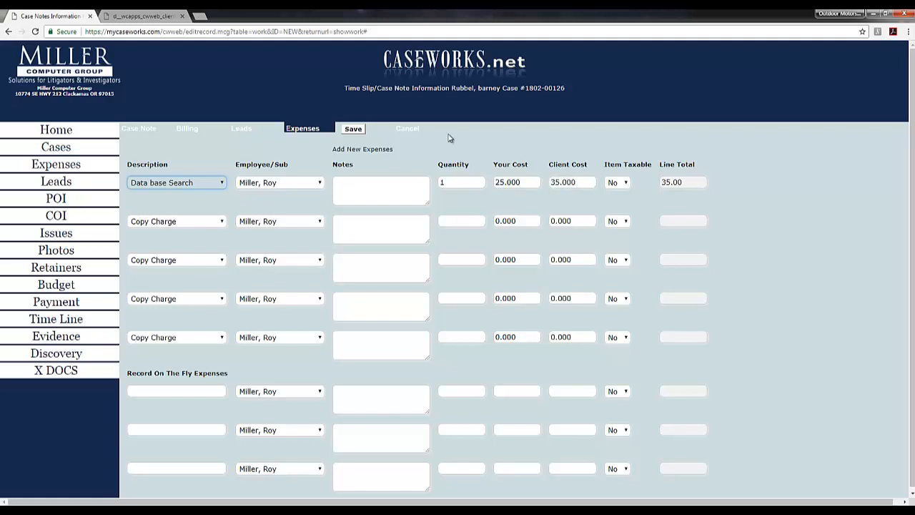
{"action": "left_click", "coordinate": [359, 132]}
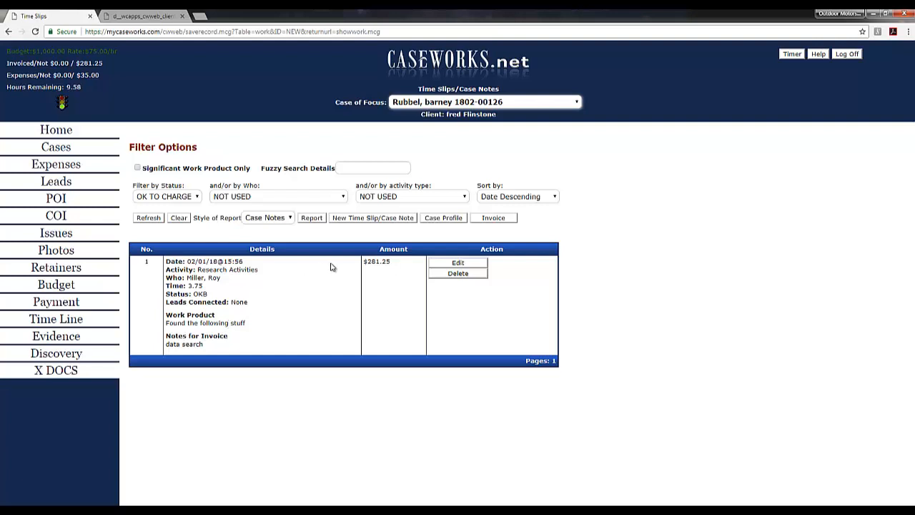
- Start another time slip for the case with the activity type Surveillance
{"action": "left_click", "coordinate": [404, 222]}
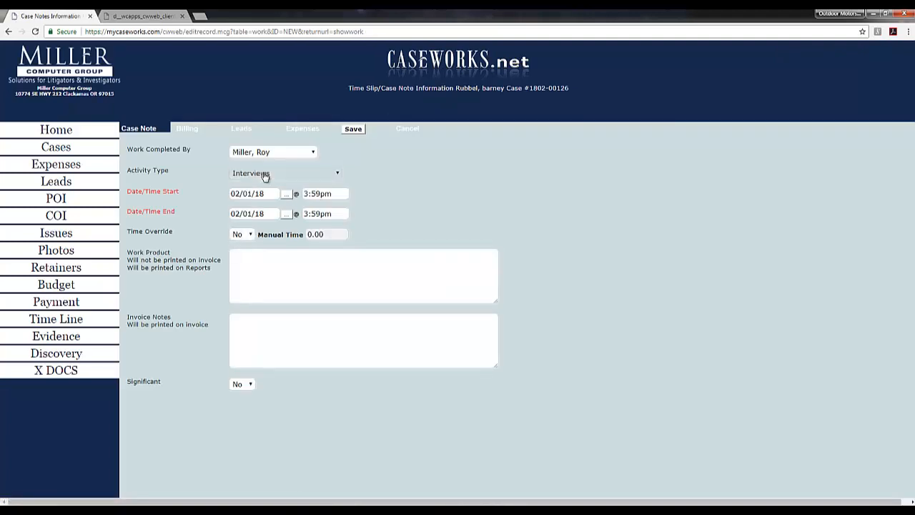
{"action": "left_click", "coordinate": [259, 173]}
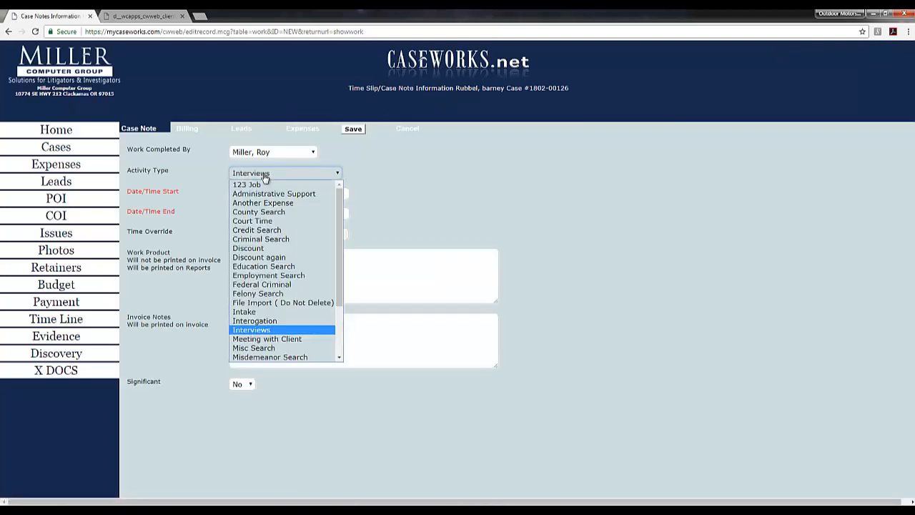
{"action": "key", "text": "s"}
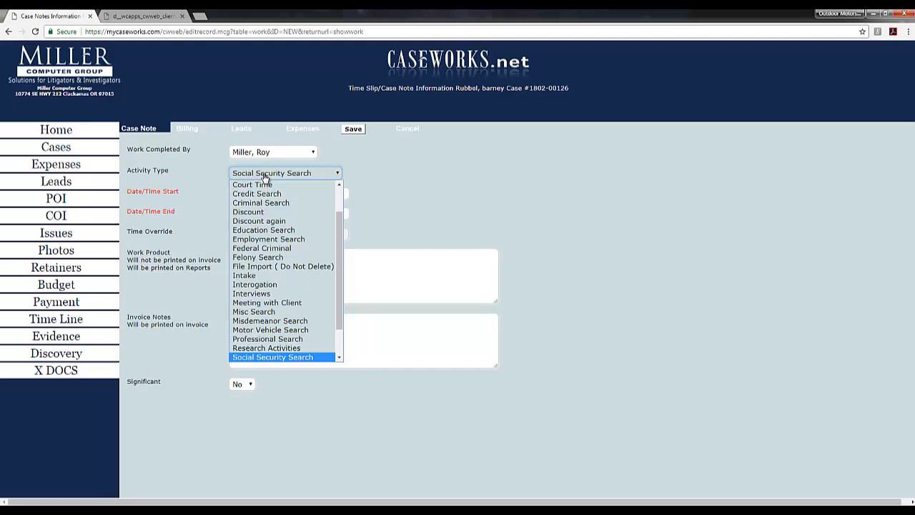
{"action": "scroll", "coordinate": [264, 300], "scroll_direction": "down", "scroll_amount": 1}
{"action": "left_click", "coordinate": [259, 345]}
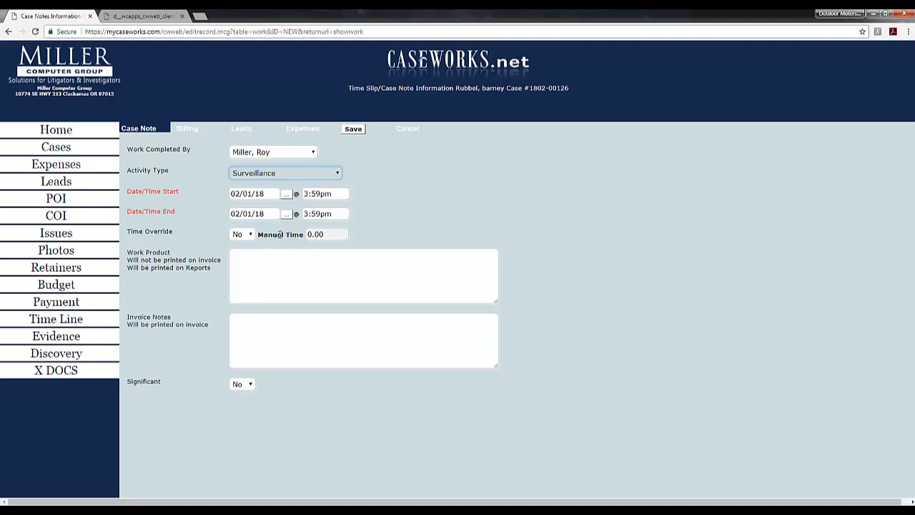
- Set the surveillance slip's hourly rate to pay the sub/employee to 7.5 in its billing details
{"action": "left_click", "coordinate": [196, 129]}
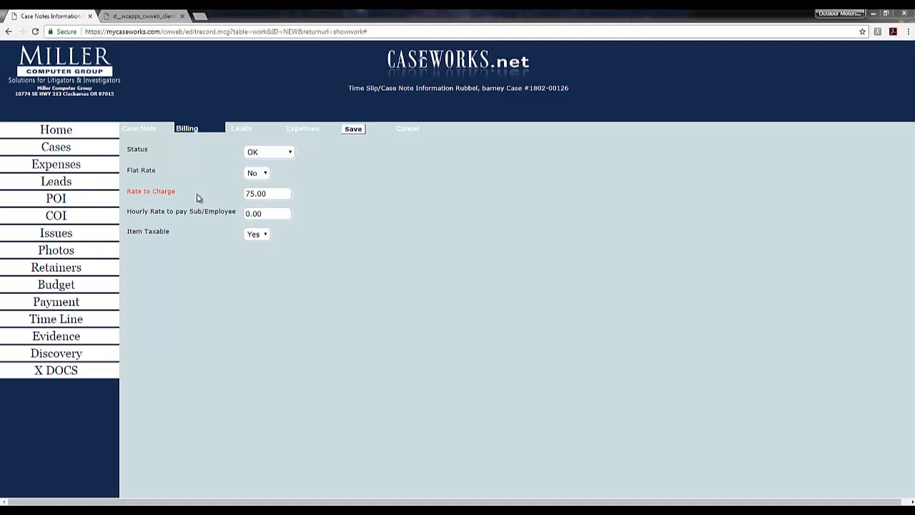
{"action": "left_click_drag", "start_coordinate": [264, 213], "coordinate": [243, 214]}
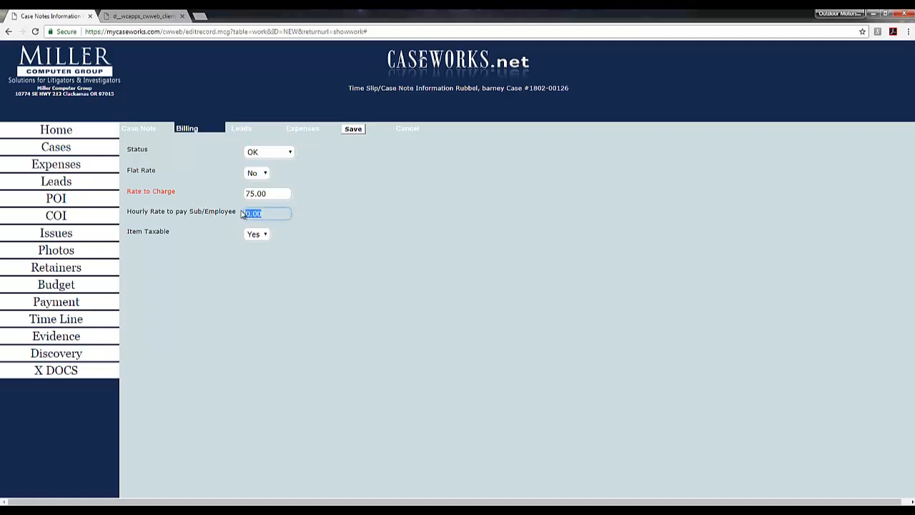
{"action": "left_click", "coordinate": [242, 214]}
{"action": "type", "text": "7.50"}
- Add a Mileage Charge expense with a quantity of 100 to the surveillance slip
{"action": "left_click", "coordinate": [298, 128]}
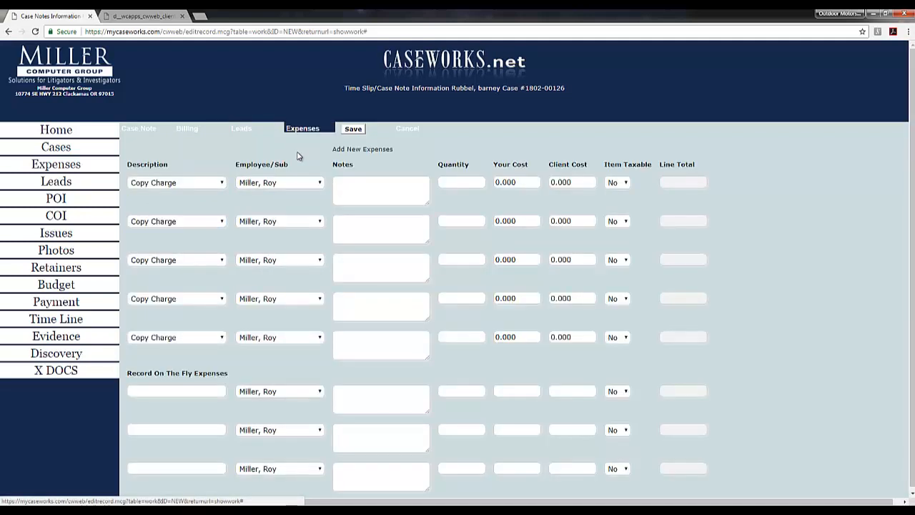
{"action": "left_click", "coordinate": [164, 183]}
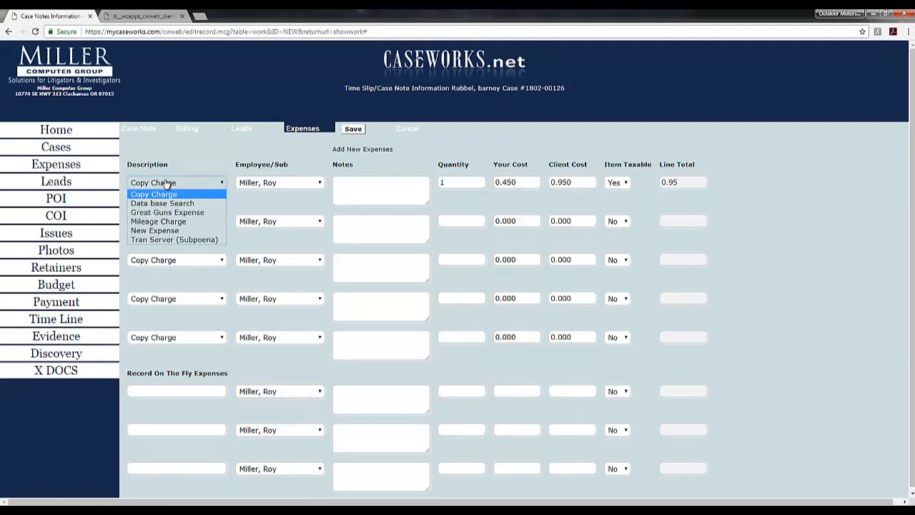
{"action": "left_click", "coordinate": [160, 222]}
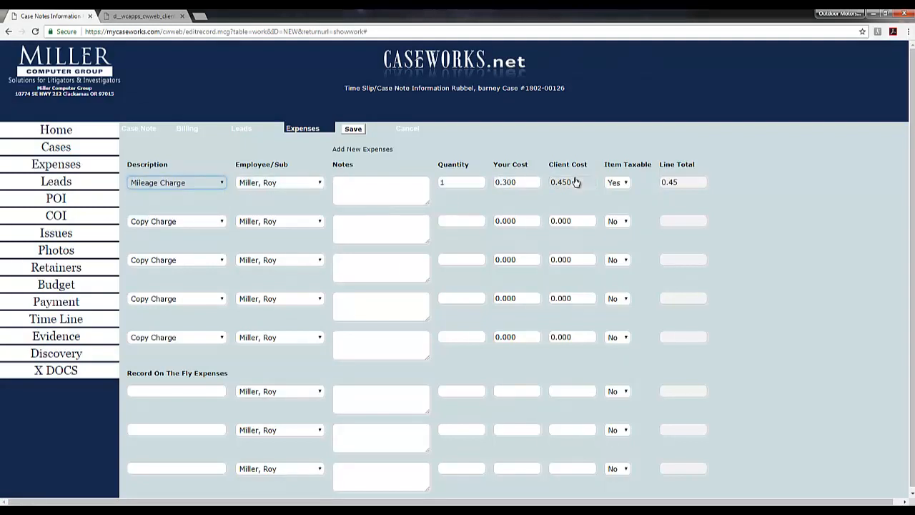
{"action": "left_click", "coordinate": [465, 185]}
{"action": "type", "text": "1"}
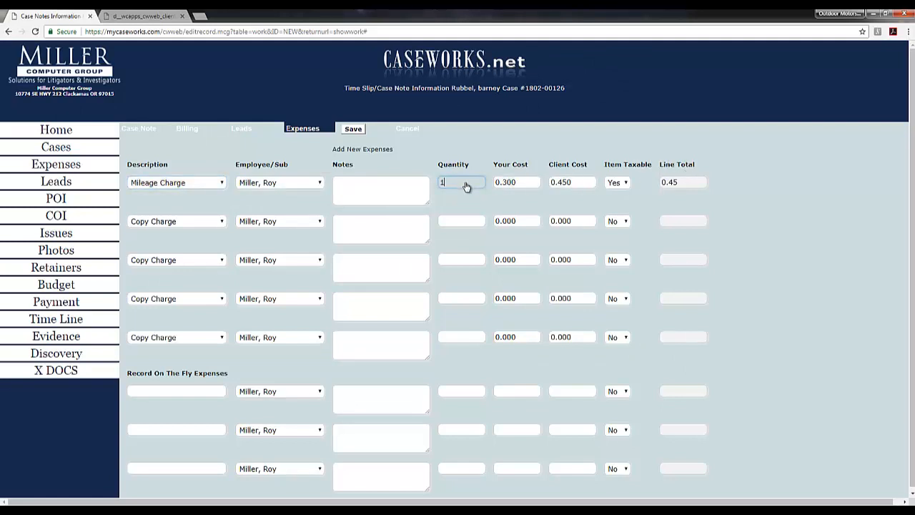
{"action": "type", "text": "00"}
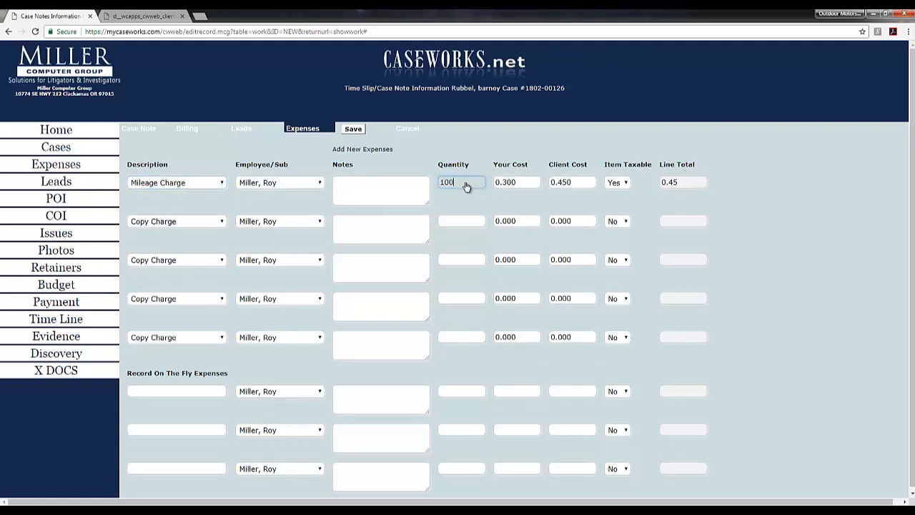
- Enter the surveillance work product on three lines: "09:00 arrived on station", "10:00 coffee" and "11:00 lunch"
{"action": "left_click", "coordinate": [141, 130]}
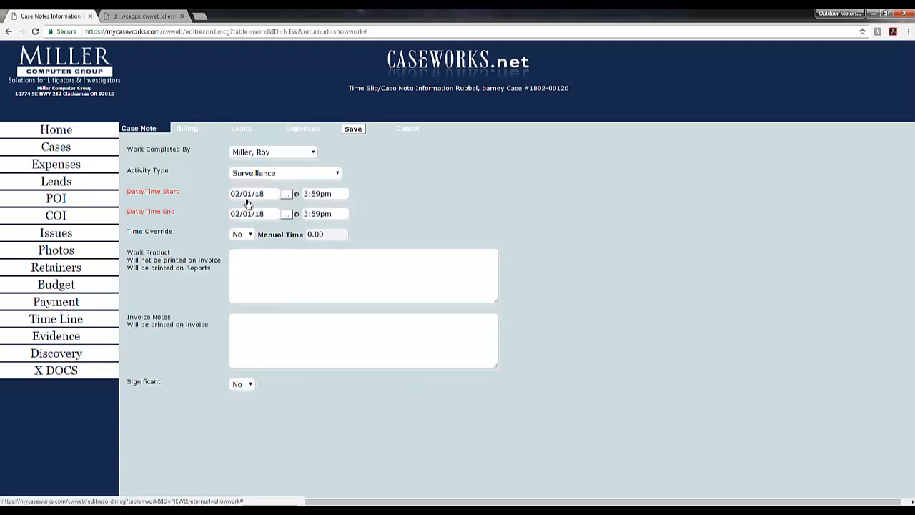
{"action": "left_click", "coordinate": [290, 274]}
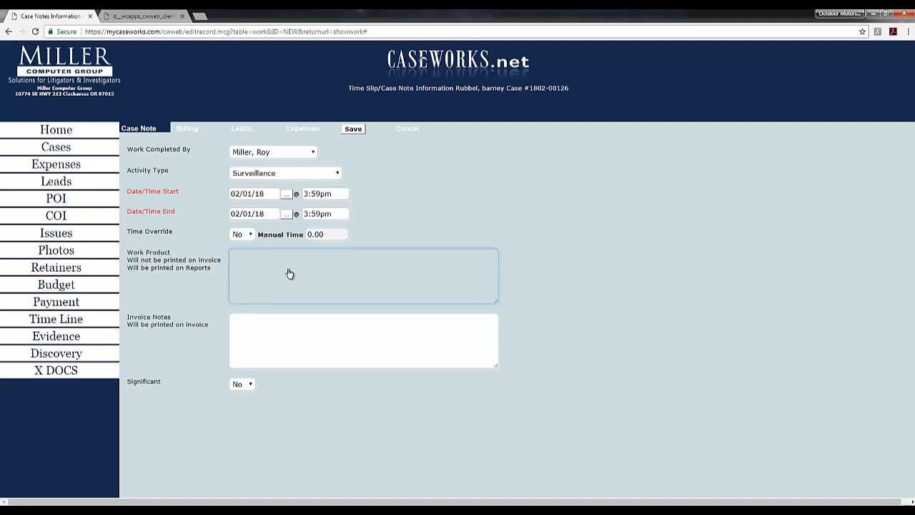
{"action": "type", "text": "09:00 arrived on station10:00"}
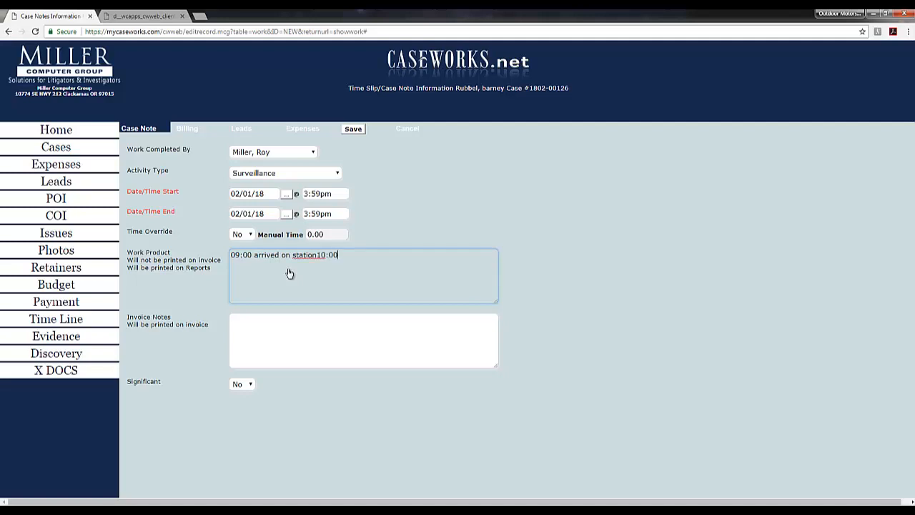
{"action": "type", "text": " coffee"}
{"action": "key", "text": "Left"}
{"action": "key", "text": "Left"}
{"action": "key", "text": "Left"}
{"action": "key", "text": "Left"}
{"action": "key", "text": "Left"}
{"action": "key", "text": "Left"}
{"action": "key", "text": "Left"}
{"action": "key", "text": "Return"}
{"action": "type", "text": "11:00 lunch"}
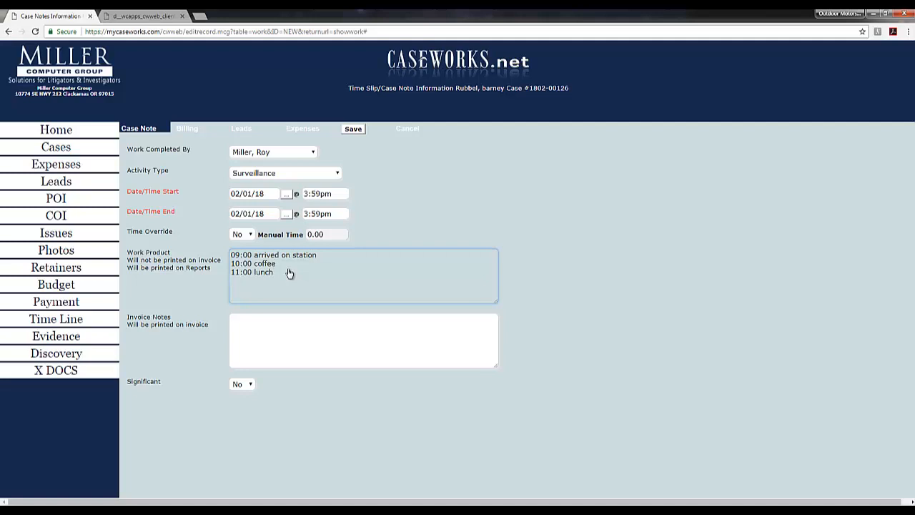
{"action": "key", "text": "Return"}
- Enter "followed suspect or target" as the invoice notes and save the surveillance time slip
{"action": "left_click", "coordinate": [263, 349]}
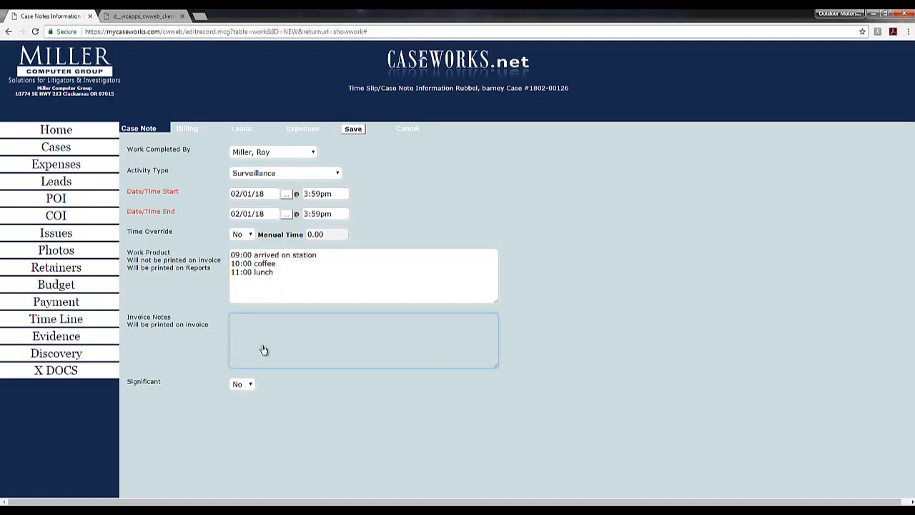
{"action": "type", "text": "followed suspect or target"}
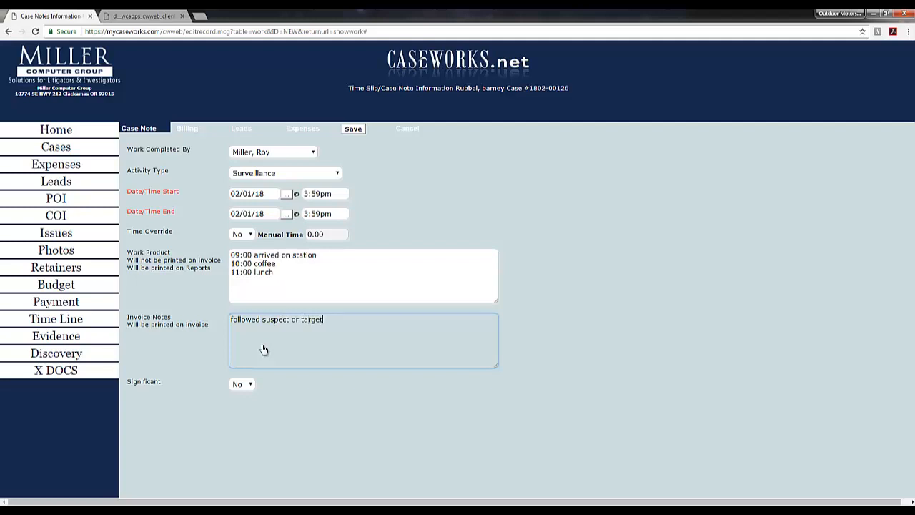
{"action": "left_click", "coordinate": [354, 131]}
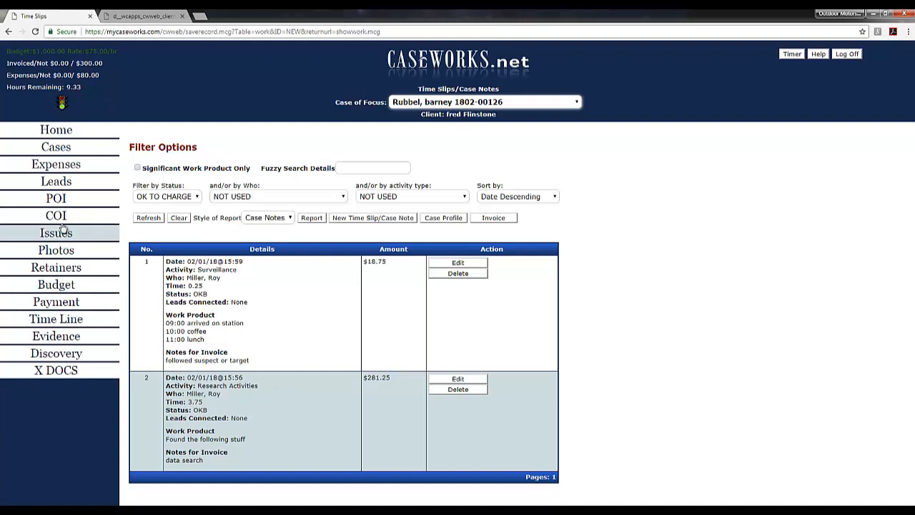
- Open the case's expenses list to review the recorded expenses
{"action": "left_click", "coordinate": [60, 172]}
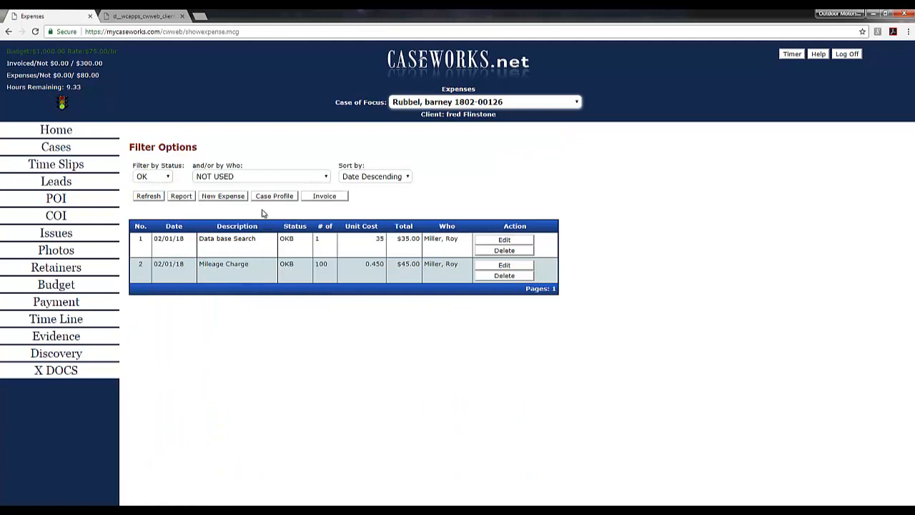
- Create a new expense for the case from the Copy Charge quick pick with a quantity of 100
{"action": "left_click", "coordinate": [227, 198]}
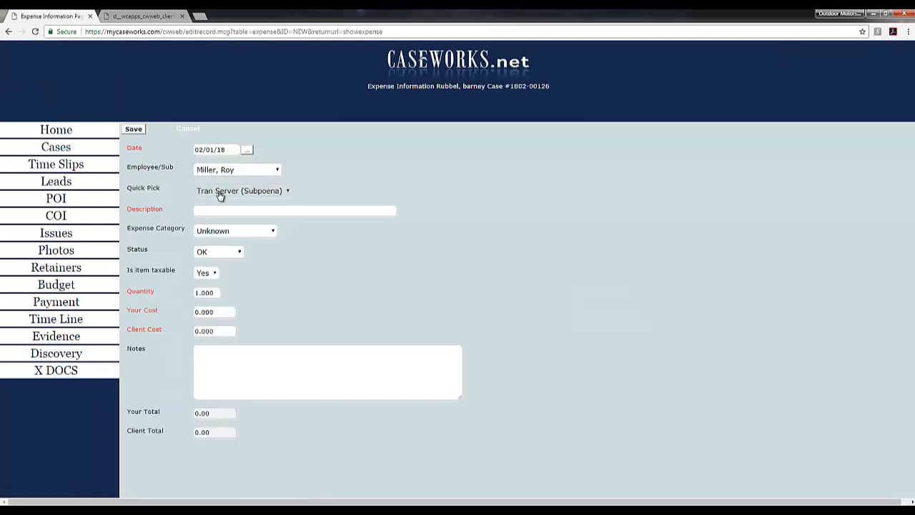
{"action": "left_click", "coordinate": [220, 192]}
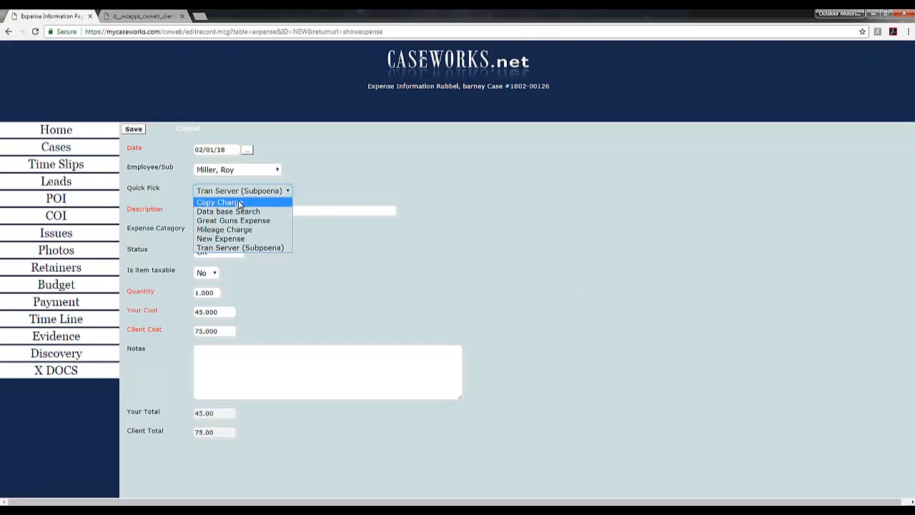
{"action": "left_click", "coordinate": [239, 203]}
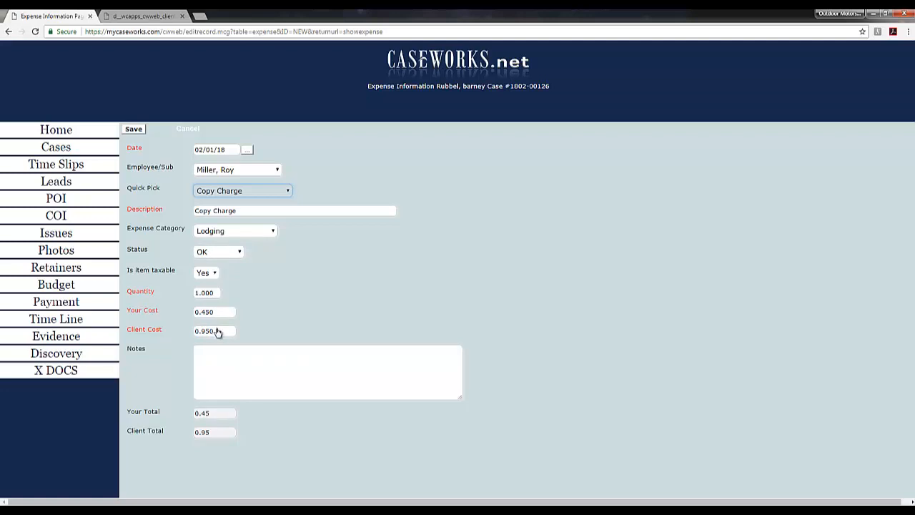
{"action": "left_click", "coordinate": [202, 293]}
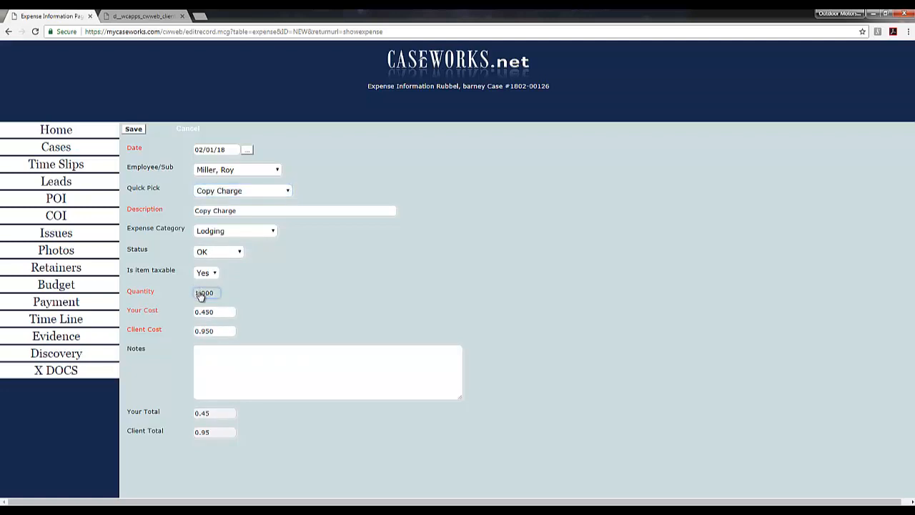
{"action": "type", "text": "0"}
{"action": "key", "text": "Left"}
{"action": "key", "text": "Left"}
{"action": "type", "text": "0"}
- Enter "made copy" as the expense notes and save the copy charge
{"action": "left_click", "coordinate": [267, 383]}
{"action": "type", "text": "made"}
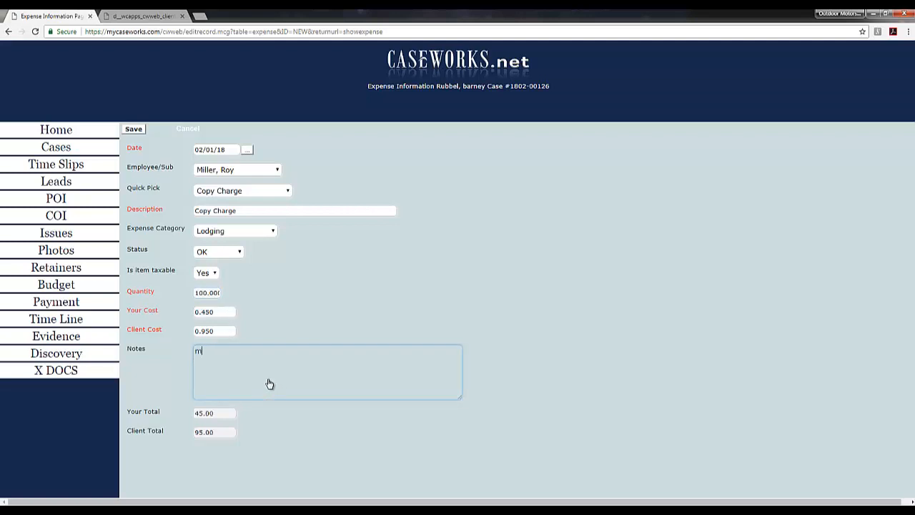
{"action": "type", "text": "y"}
{"action": "left_click", "coordinate": [133, 129]}
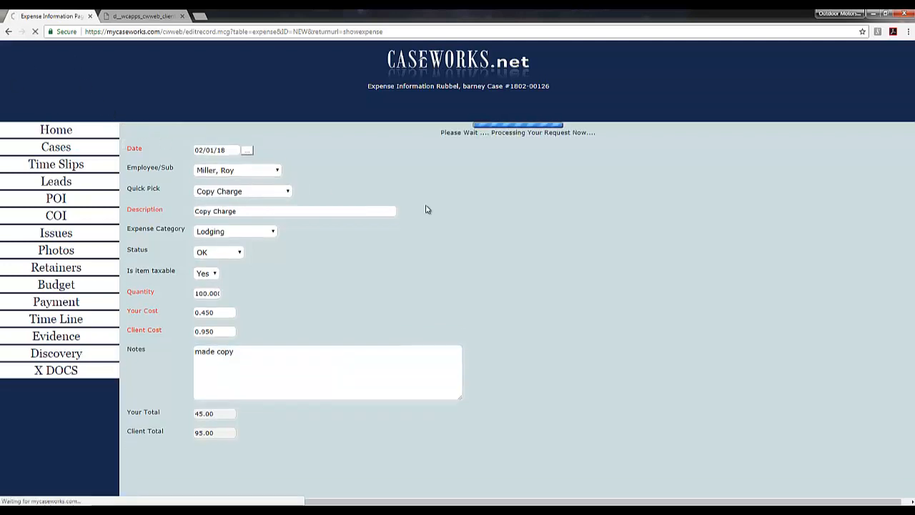